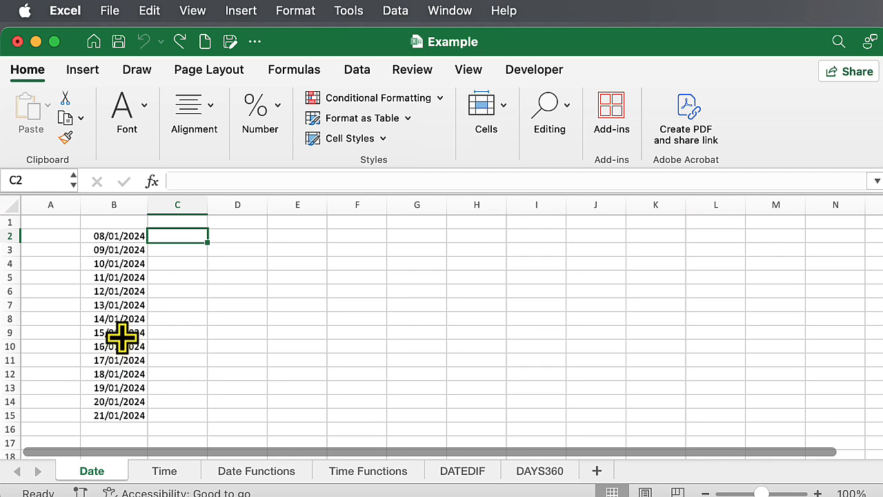
# Step: Widen column C to about three times its width and enter the formula =B2 in cell C2
pyautogui.moveTo(207, 204); pyautogui.dragTo(327, 207)
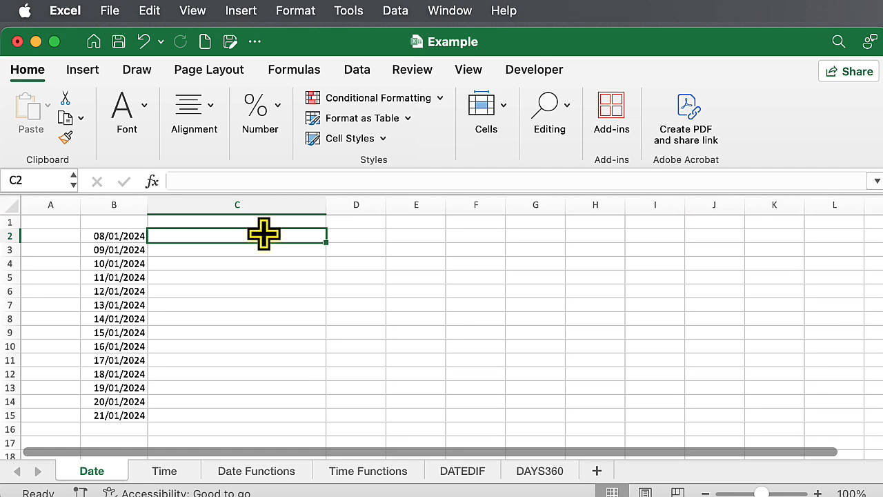
pyautogui.write('=')
pyautogui.press('Return')
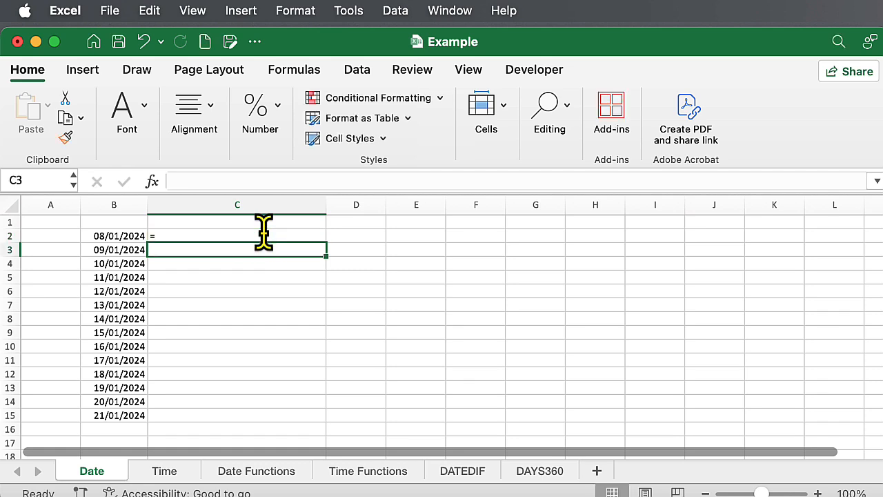
pyautogui.click(264, 234)
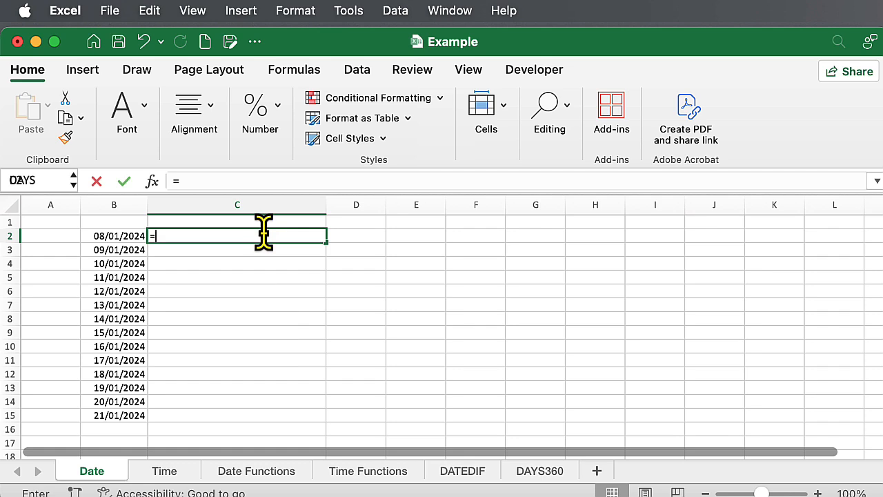
pyautogui.click(129, 235)
pyautogui.press('Return')
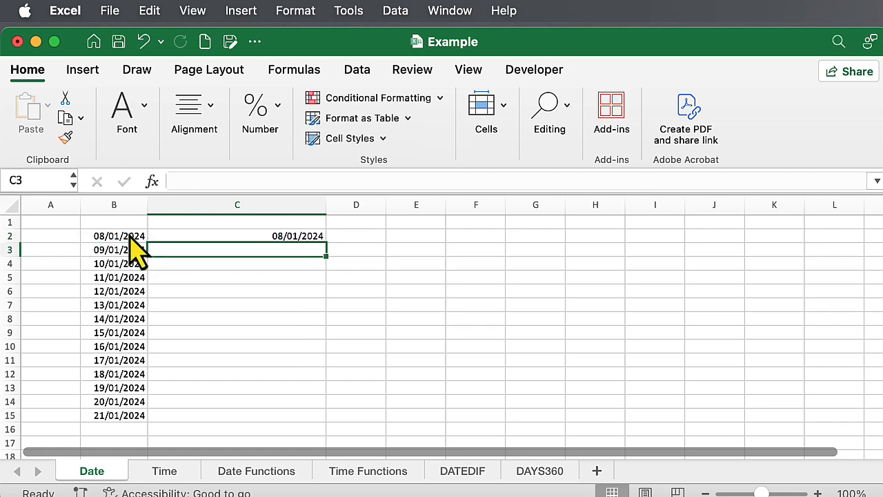
# Step: Fill the formula in C2 down through C15 to reference all the dates in column B
pyautogui.click(305, 239)
pyautogui.moveTo(326, 243); pyautogui.dragTo(325, 420)
# Step: Apply the custom number format D to cell C2 and select cell C3
pyautogui.click(287, 237)
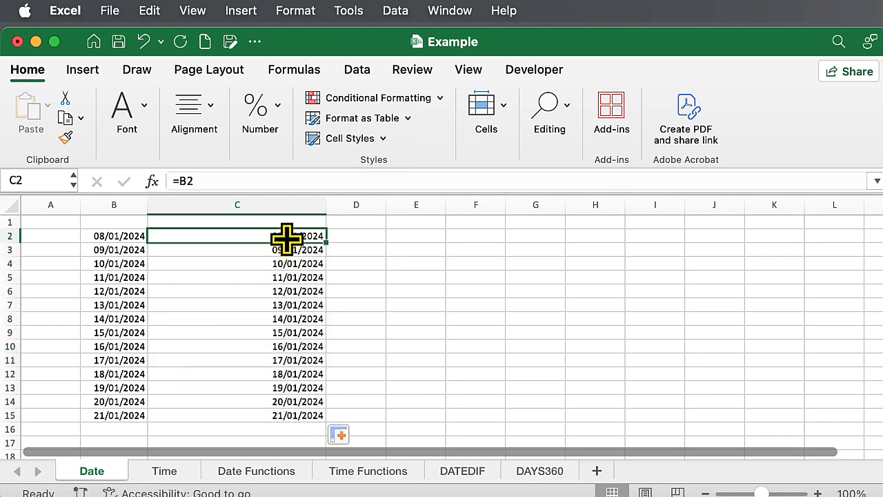
pyautogui.click(276, 114)
pyautogui.click(323, 163)
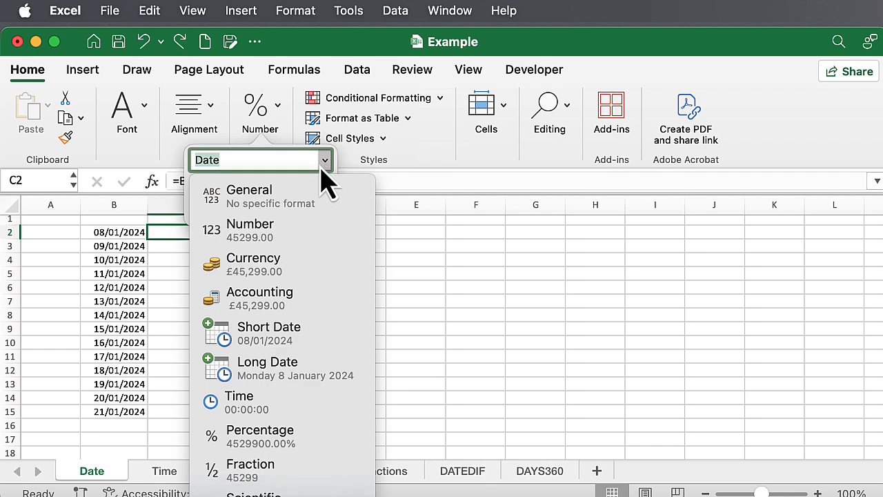
pyautogui.click(276, 496)
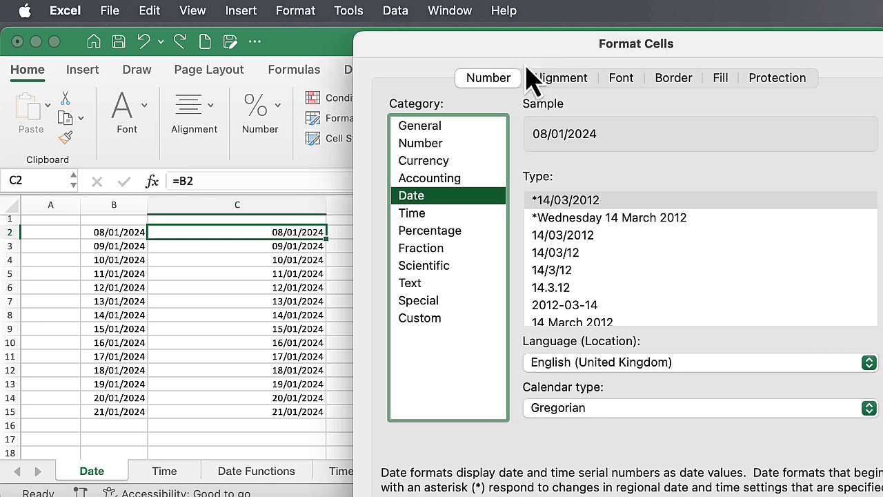
pyautogui.click(421, 319)
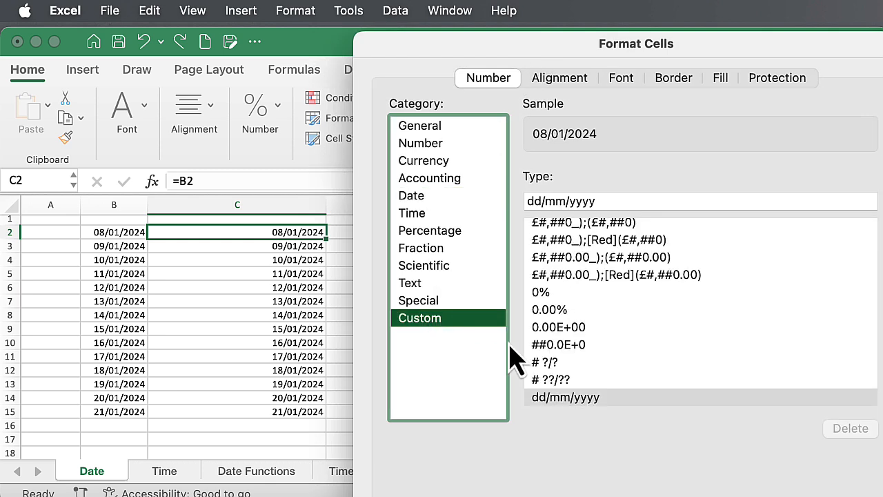
pyautogui.scroll(-5, 595, 349)
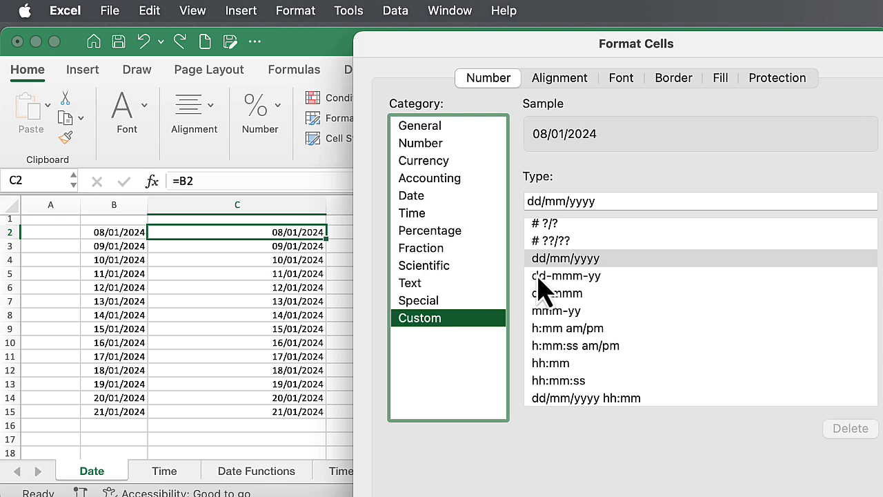
pyautogui.moveTo(598, 200); pyautogui.dragTo(527, 201)
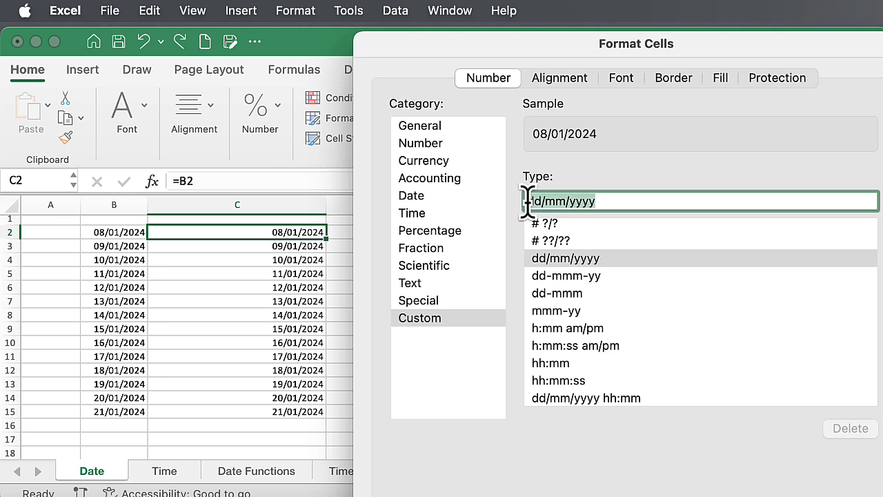
pyautogui.write('d')
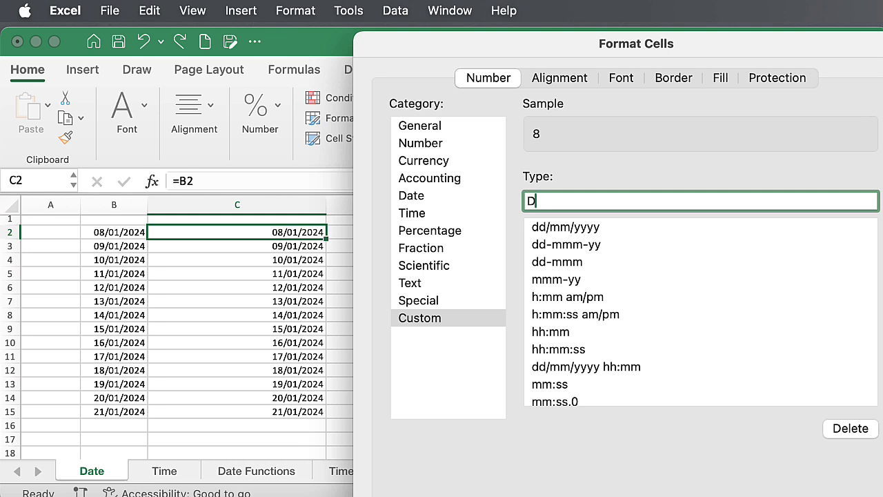
pyautogui.press('Return')
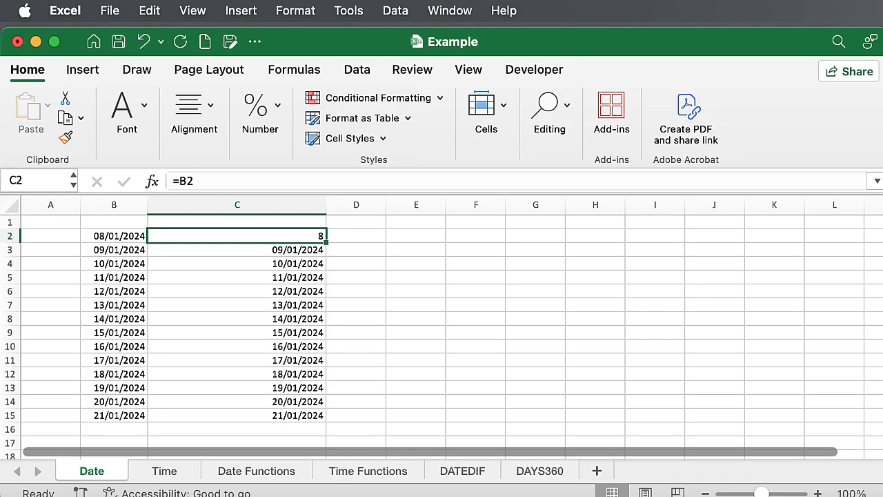
pyautogui.click(247, 250)
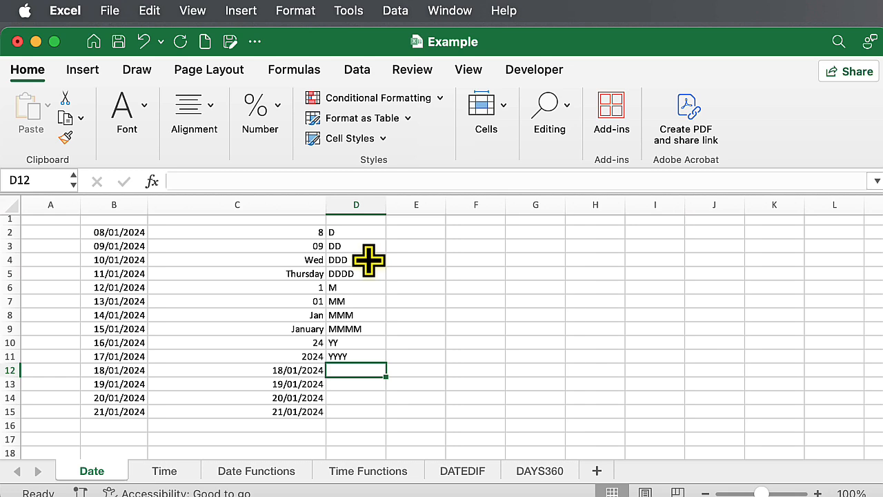
# Step: Apply the custom number format DD.MM.YY to the date in cell C12
pyautogui.click(283, 370)
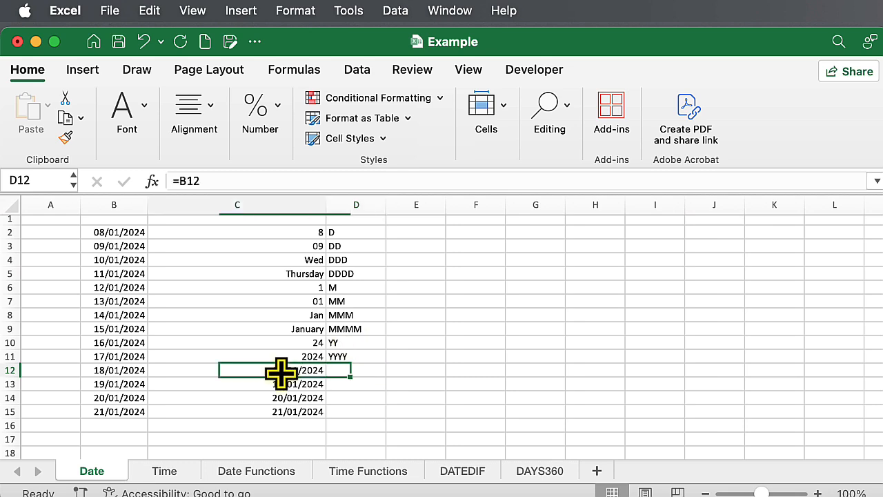
pyautogui.click(276, 111)
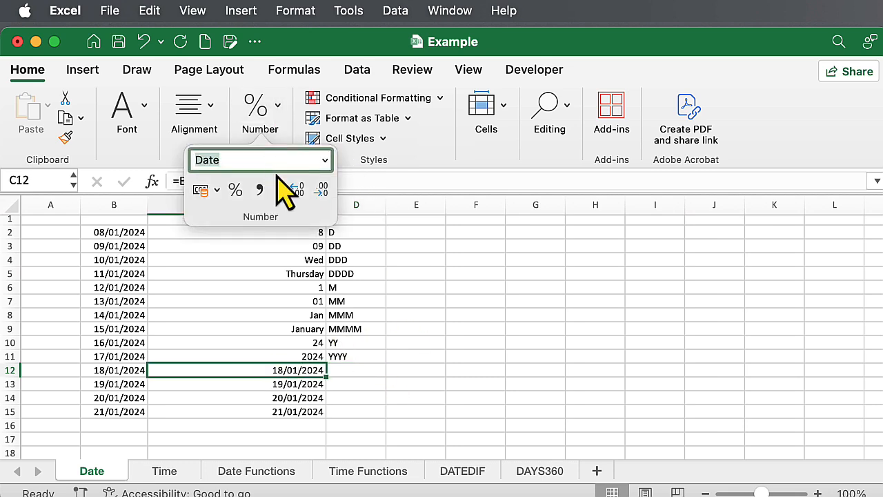
pyautogui.click(324, 160)
pyautogui.click(284, 496)
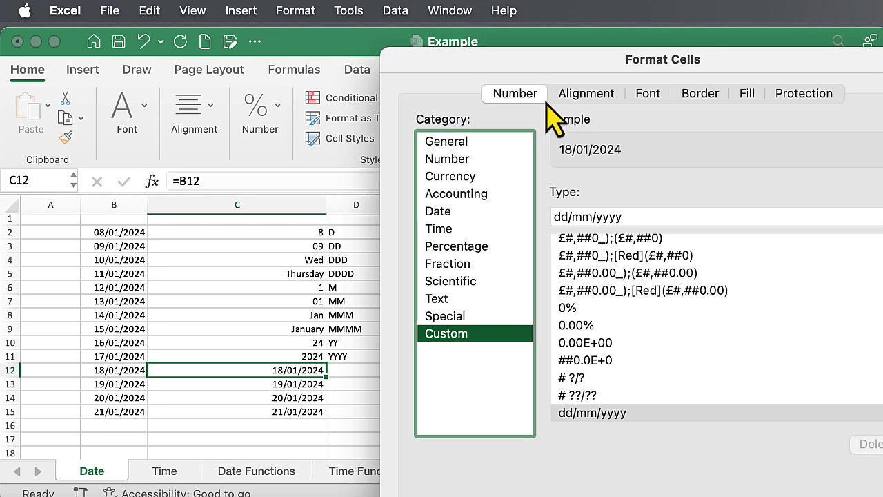
pyautogui.click(641, 216)
pyautogui.moveTo(641, 216); pyautogui.dragTo(544, 216)
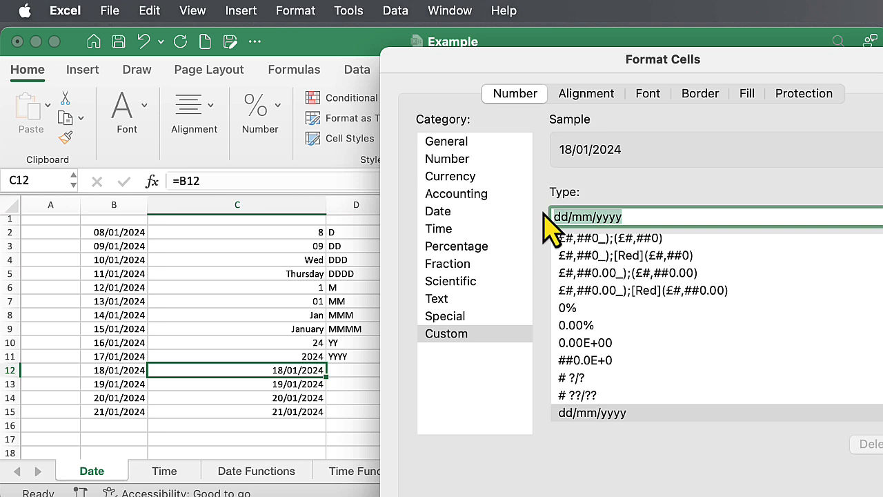
pyautogui.write('DD.M')
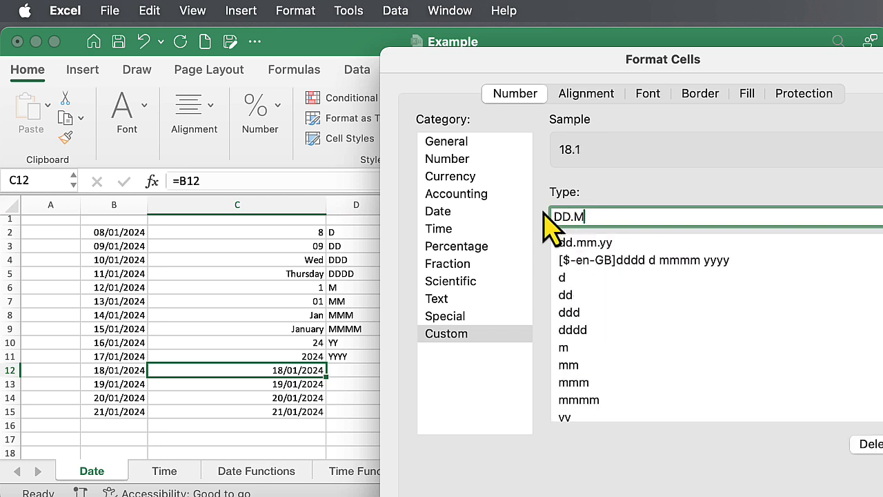
pyautogui.write('M.YY')
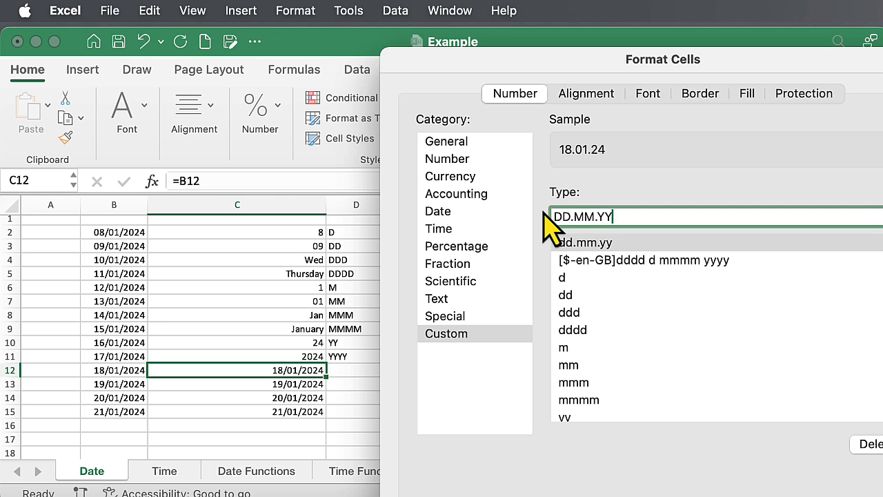
pyautogui.press('Return')
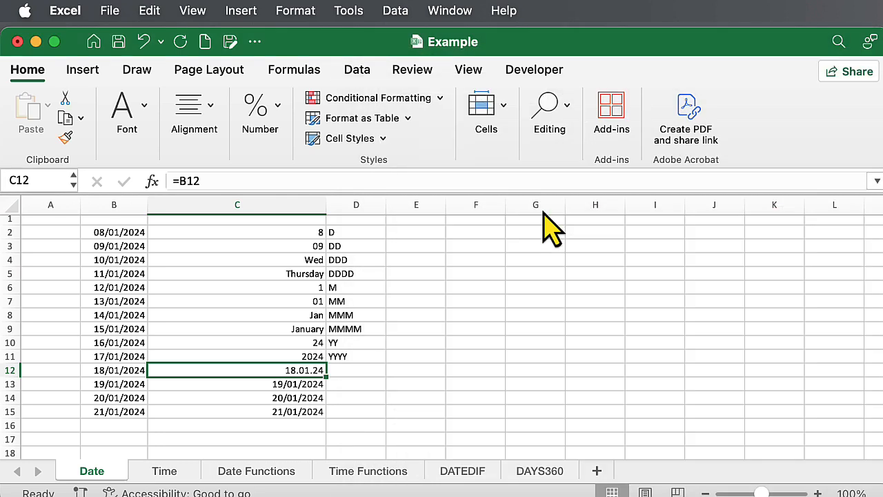
# Step: Apply the custom number format DDDD, "the " DD.MM.YYYY to the date in cell C13
pyautogui.click(297, 383)
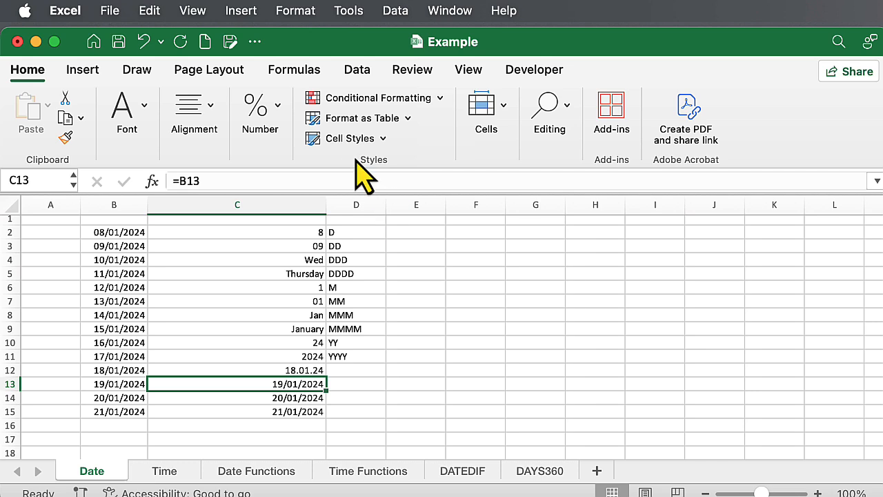
pyautogui.click(273, 105)
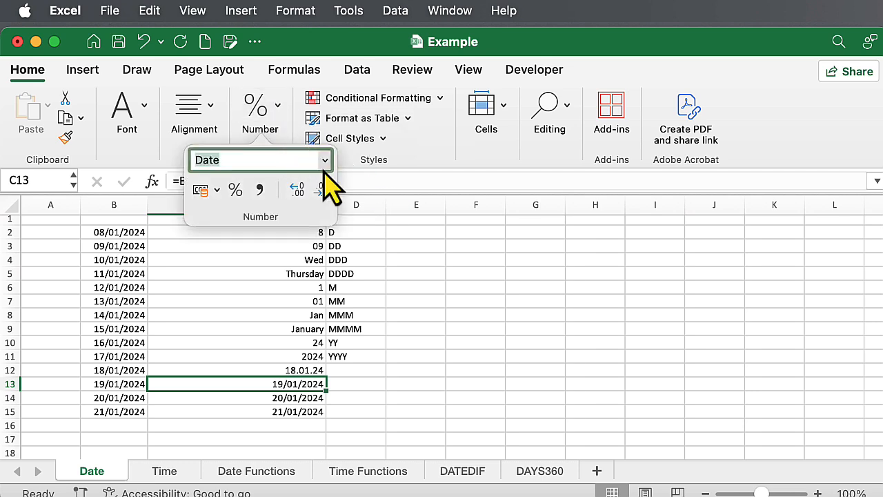
pyautogui.click(324, 160)
pyautogui.click(271, 495)
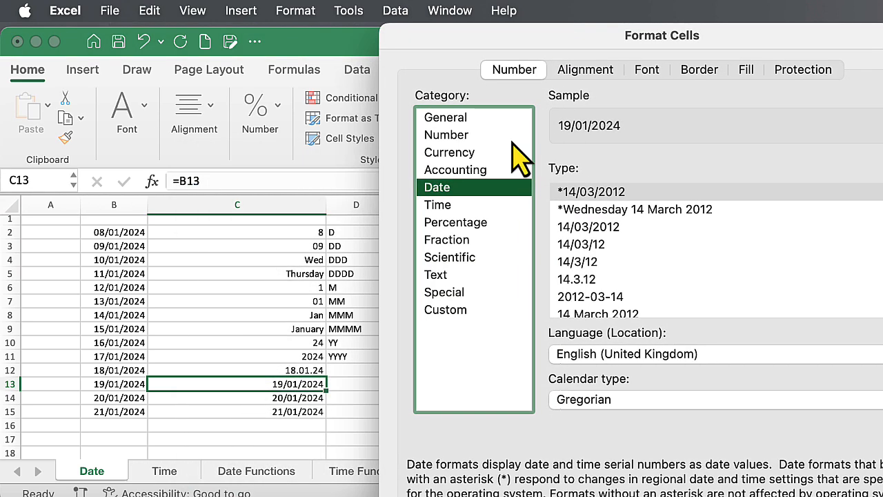
pyautogui.click(455, 312)
pyautogui.moveTo(624, 193); pyautogui.dragTo(540, 195)
pyautogui.write('D')
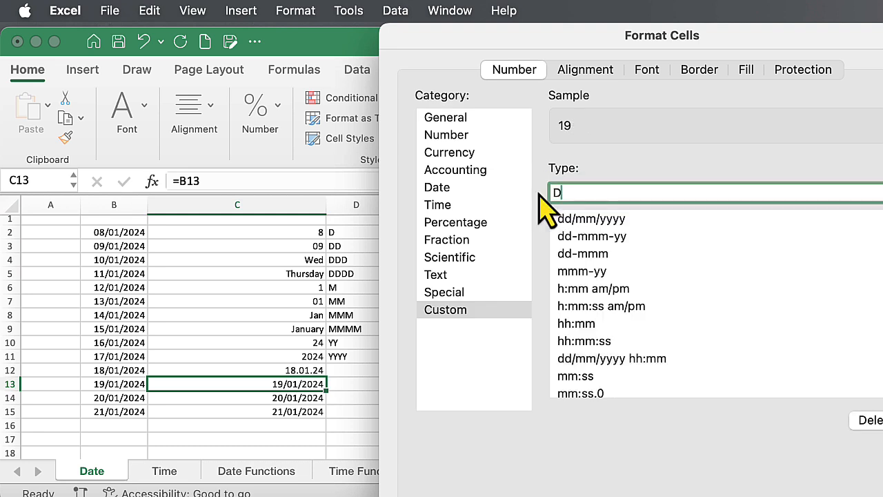
pyautogui.write('DDD, ')
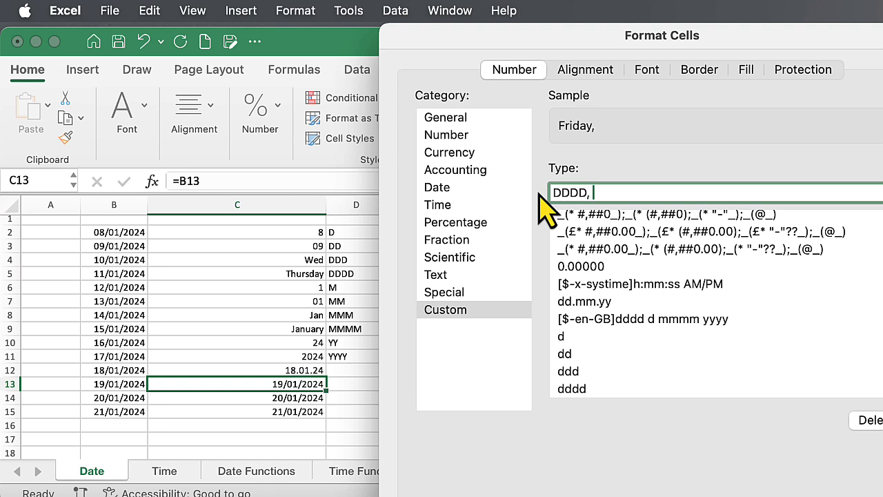
pyautogui.write('"the " DD.MM.YYYY')
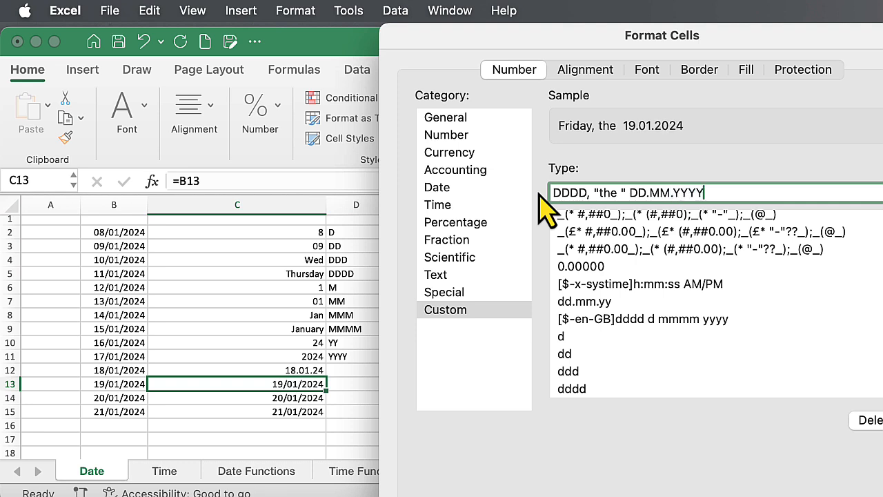
pyautogui.press('Return')
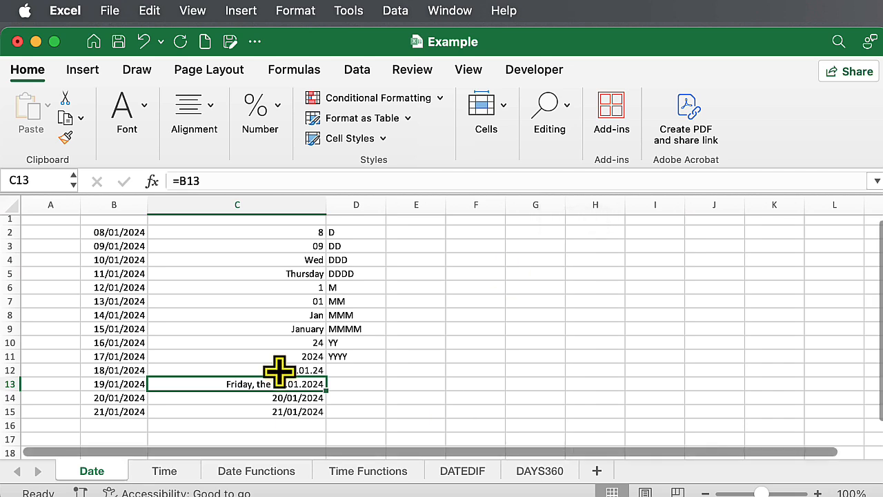
# Step: Apply the custom number format "Version from " DDDD.DD.MM.YYYY to the date in cell C14
pyautogui.click(278, 399)
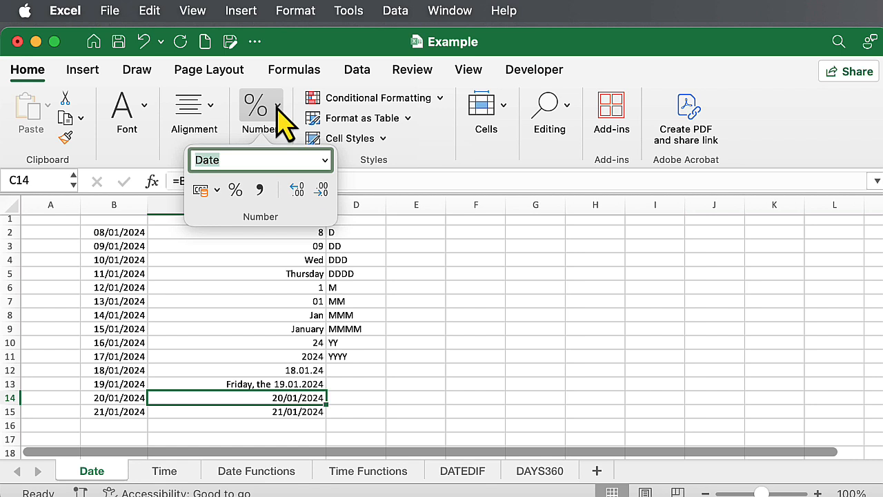
pyautogui.click(325, 160)
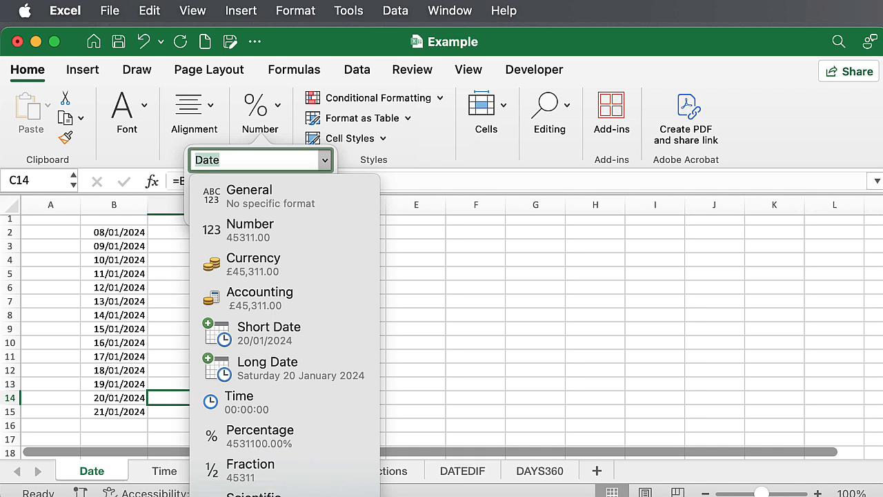
pyautogui.click(304, 496)
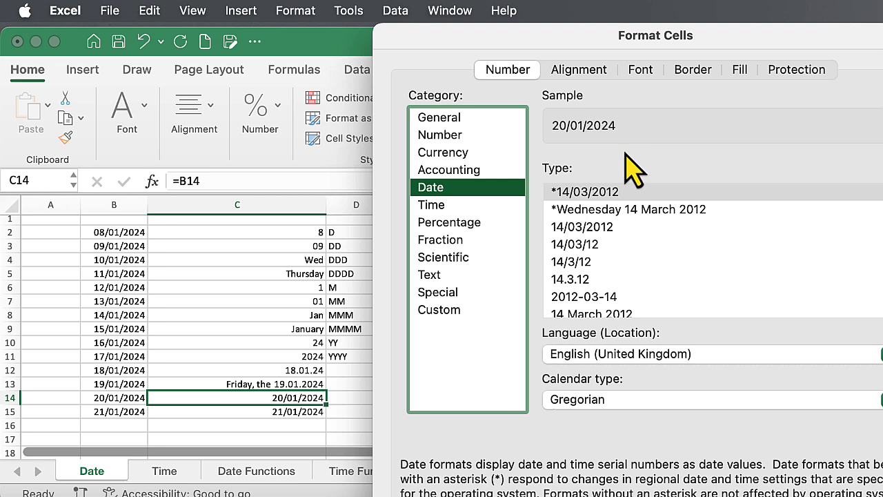
pyautogui.click(442, 310)
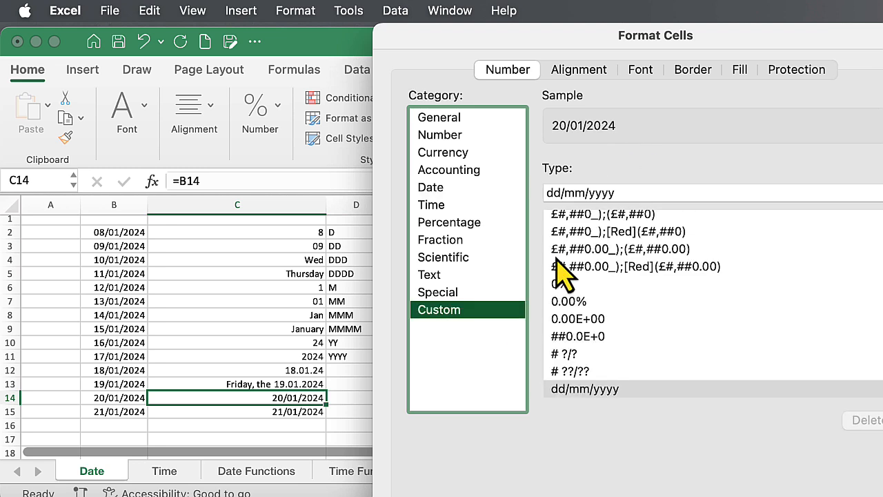
pyautogui.click(625, 192)
pyautogui.write('"')
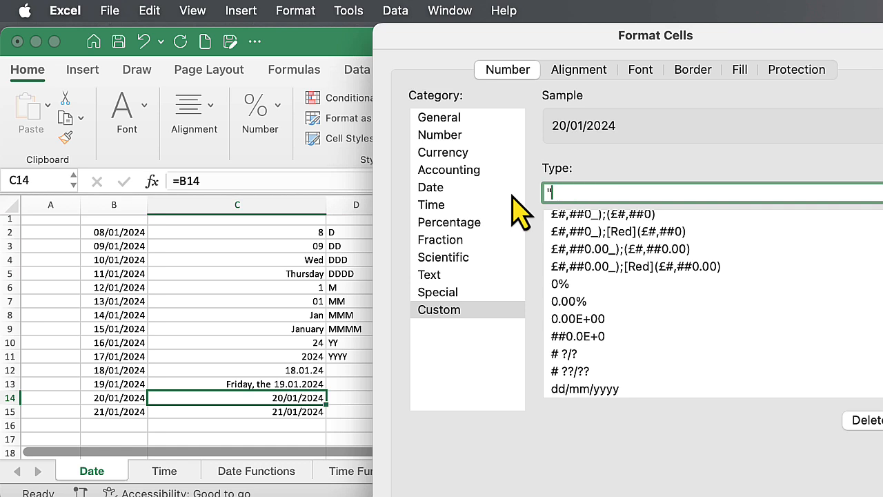
pyautogui.write('Versions fr')
pyautogui.press('BackSpace')
pyautogui.press('BackSpace')
pyautogui.press('BackSpace')
pyautogui.press('BackSpace')
pyautogui.write('from " ')
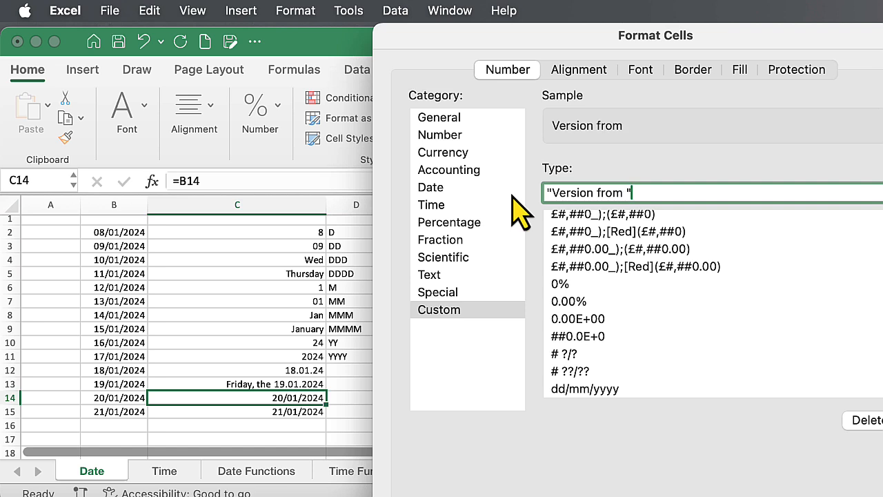
pyautogui.write('DDDD.')
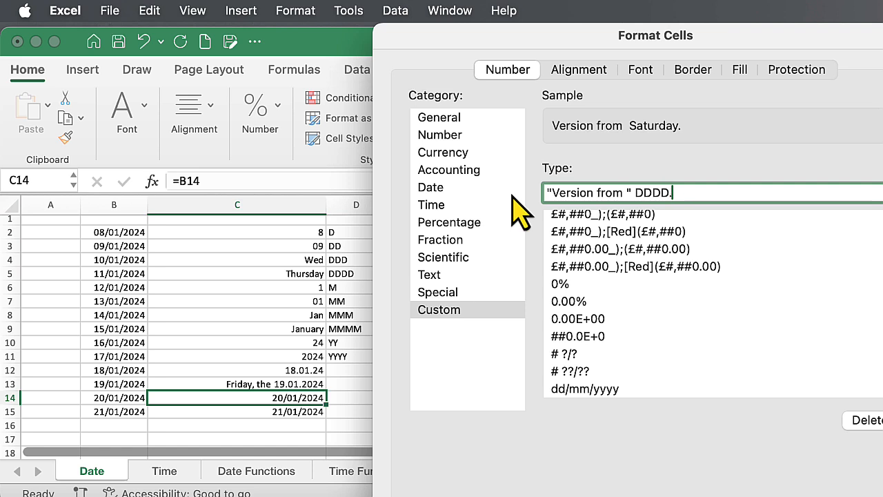
pyautogui.write('DD.MM.YYYY')
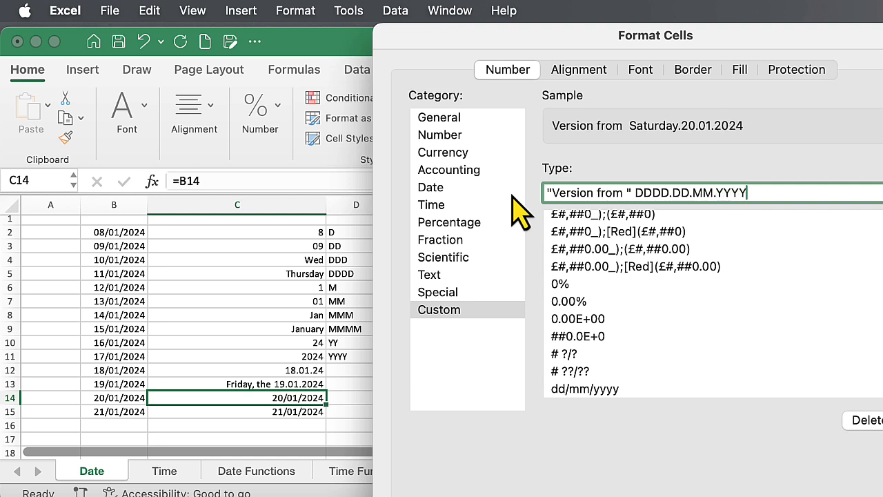
pyautogui.press('Return')
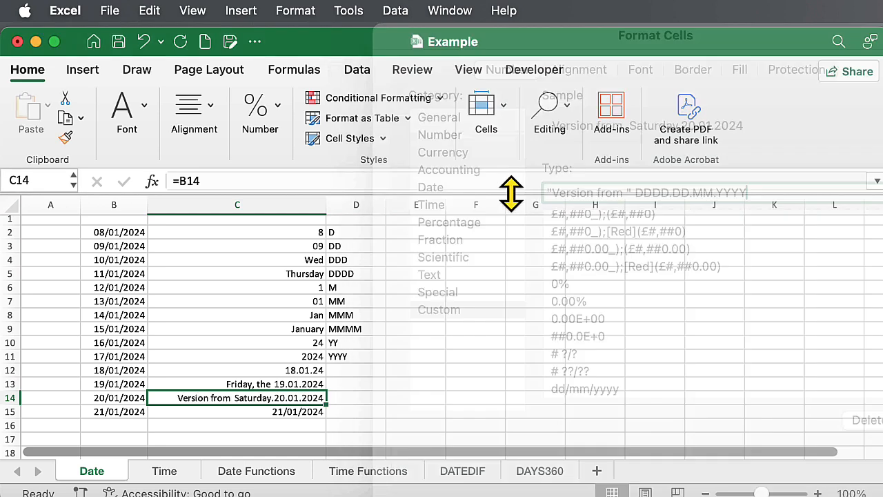